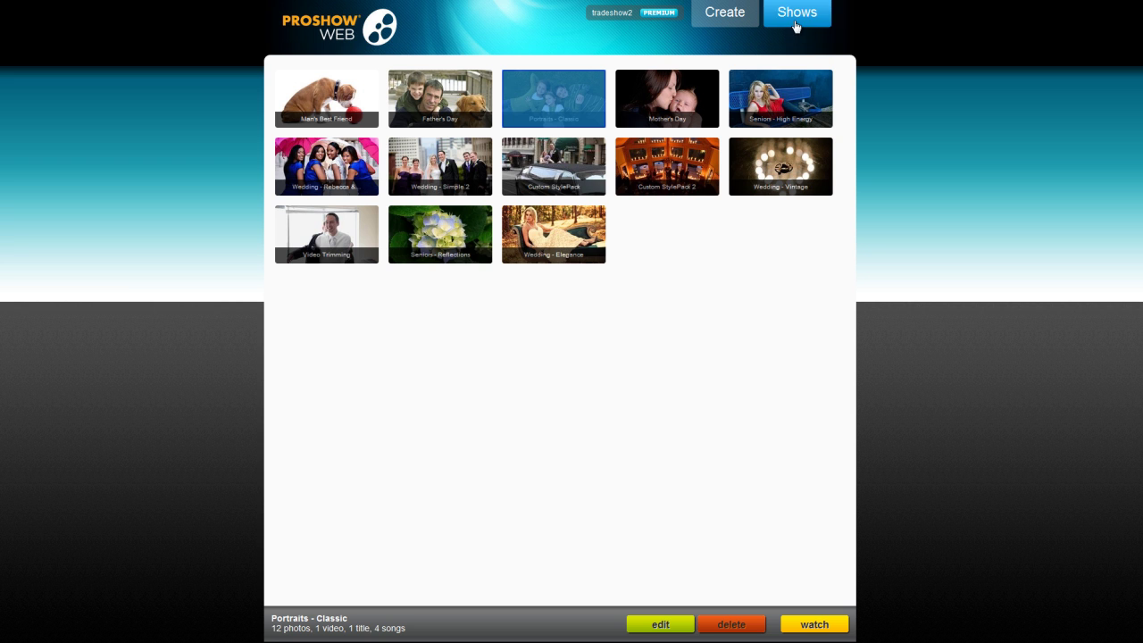
Browse the Custom StylePack, Wedding - Simple 2 and Seniors - High Energy shows, then select Man's Best Friend.
click(562, 154)
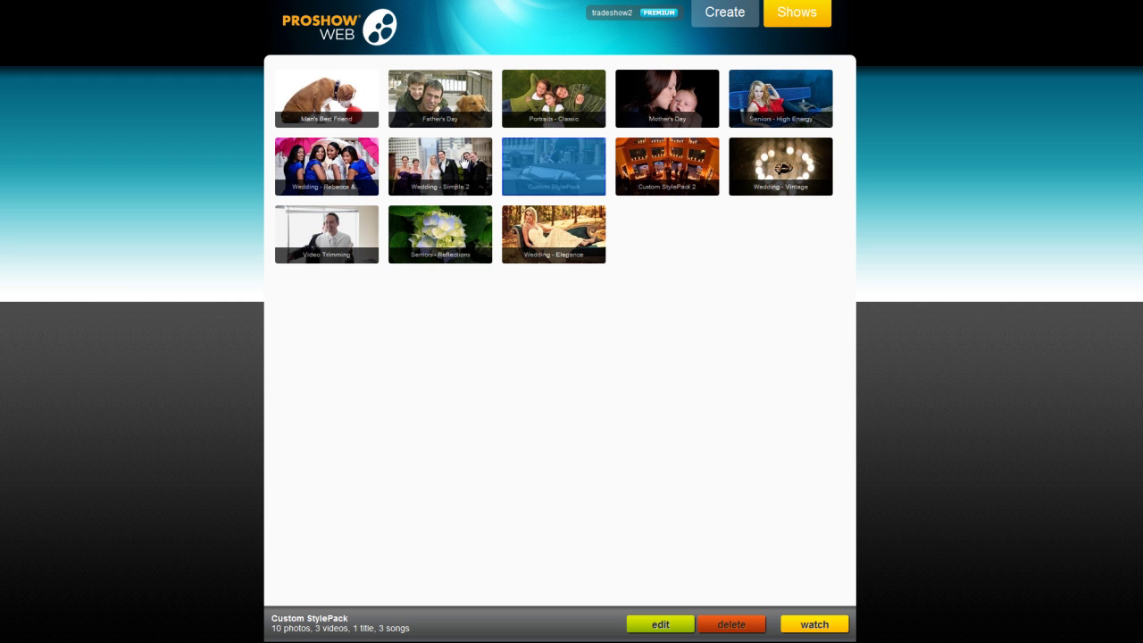
click(465, 162)
click(753, 112)
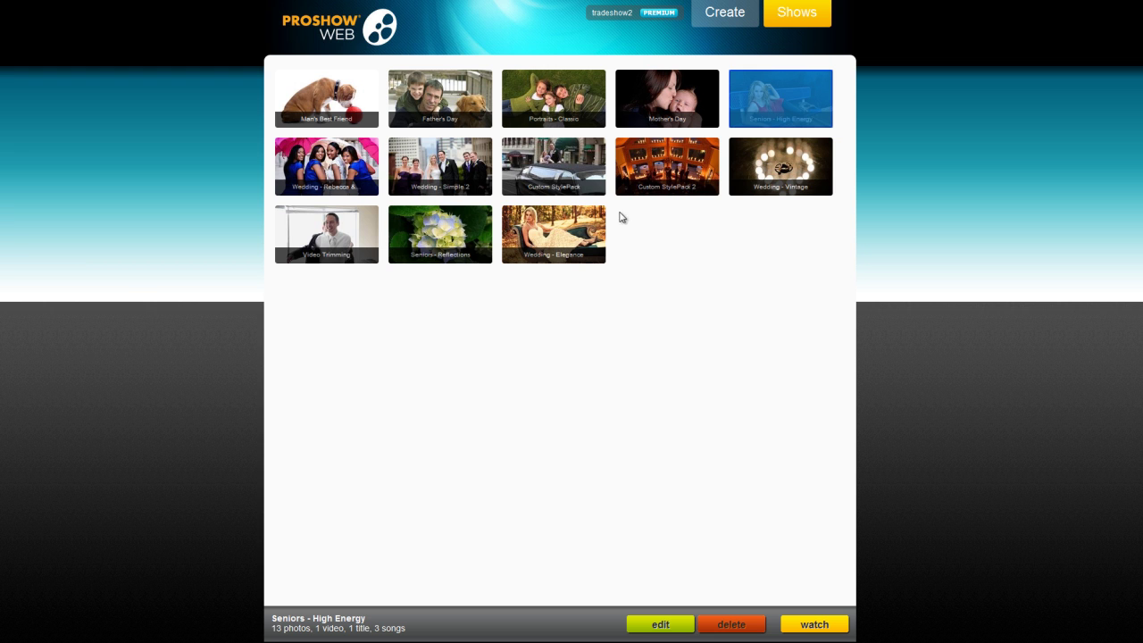
click(336, 107)
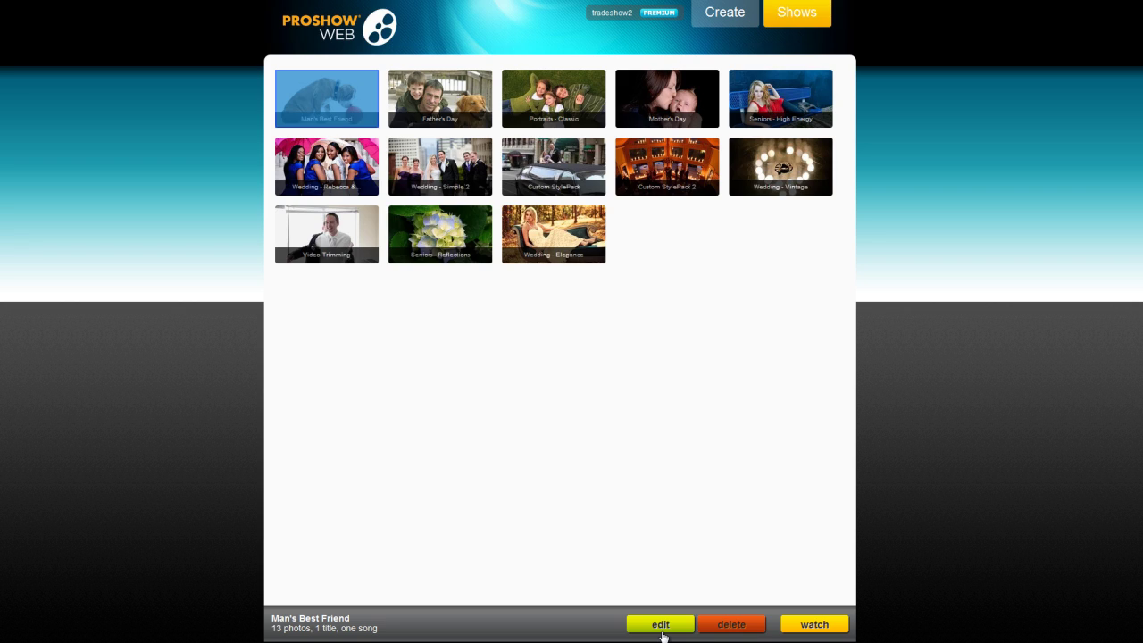
Open the Man's Best Friend show in the imagery editor.
click(661, 625)
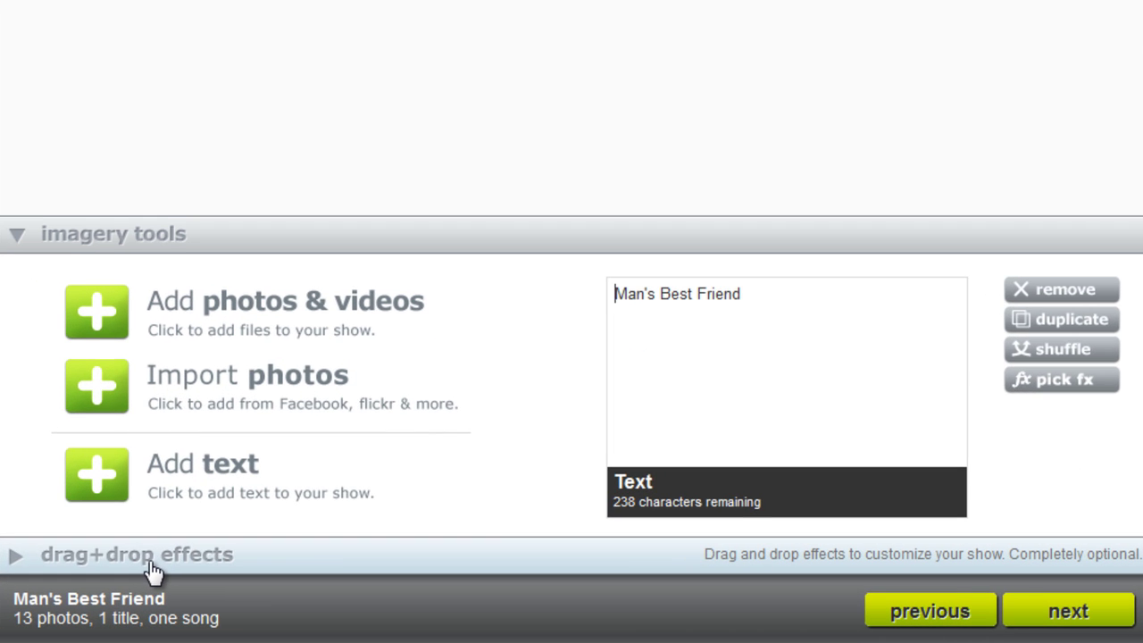
Show the drag-and-drop effects panel filtered to For Photos & Videos.
click(152, 562)
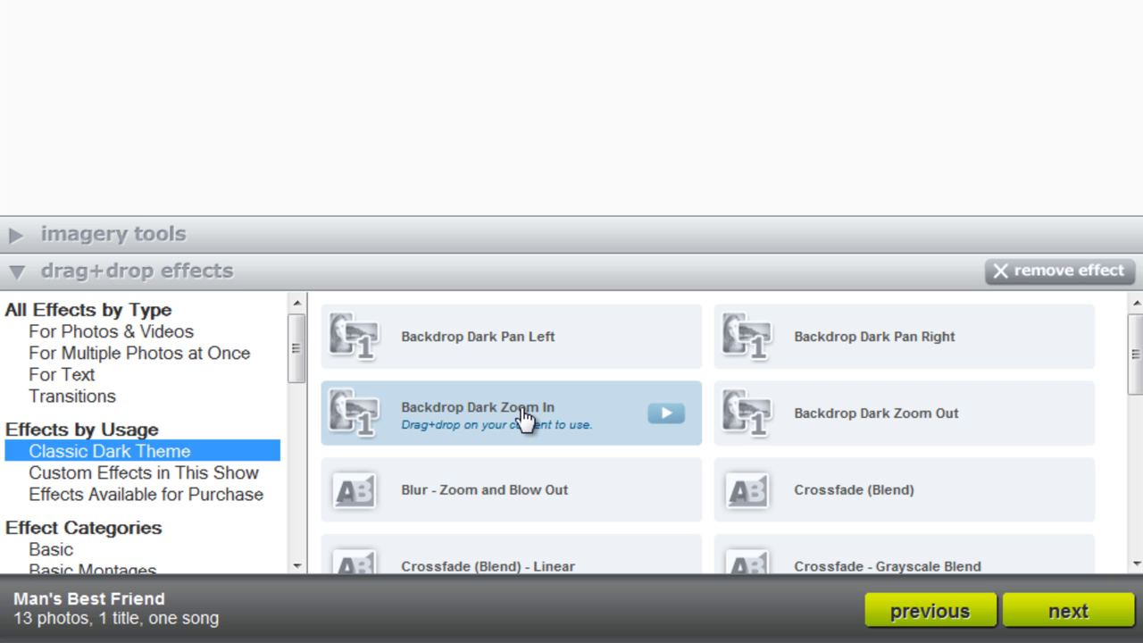
click(164, 336)
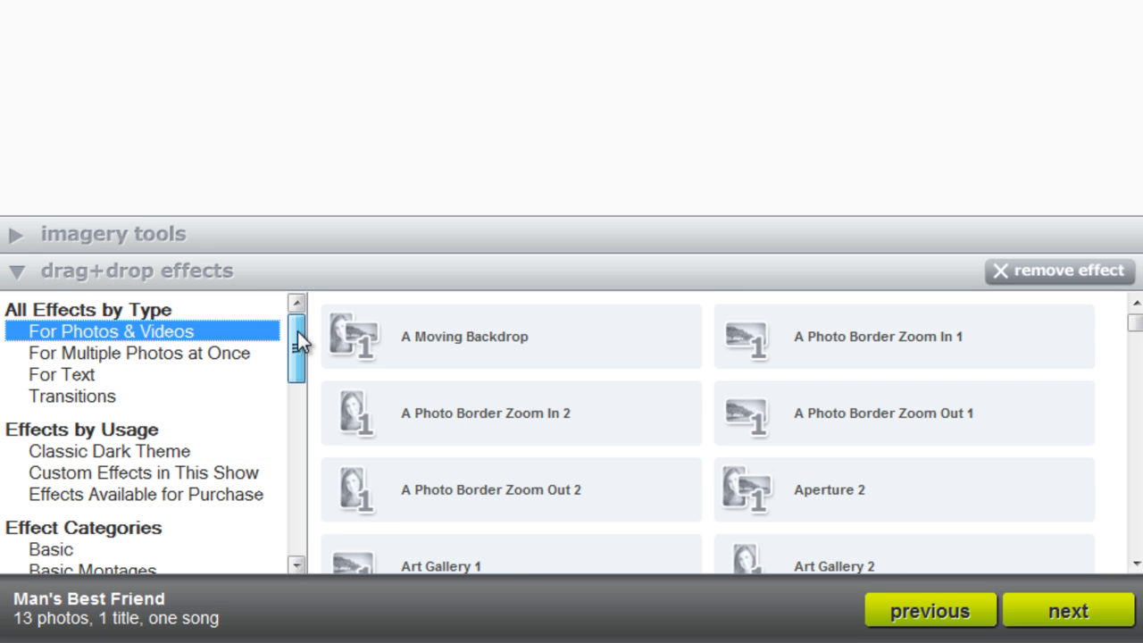
mouse_move(298, 331)
mouse_down()
mouse_move(289, 518)
mouse_move(317, 330)
mouse_up()
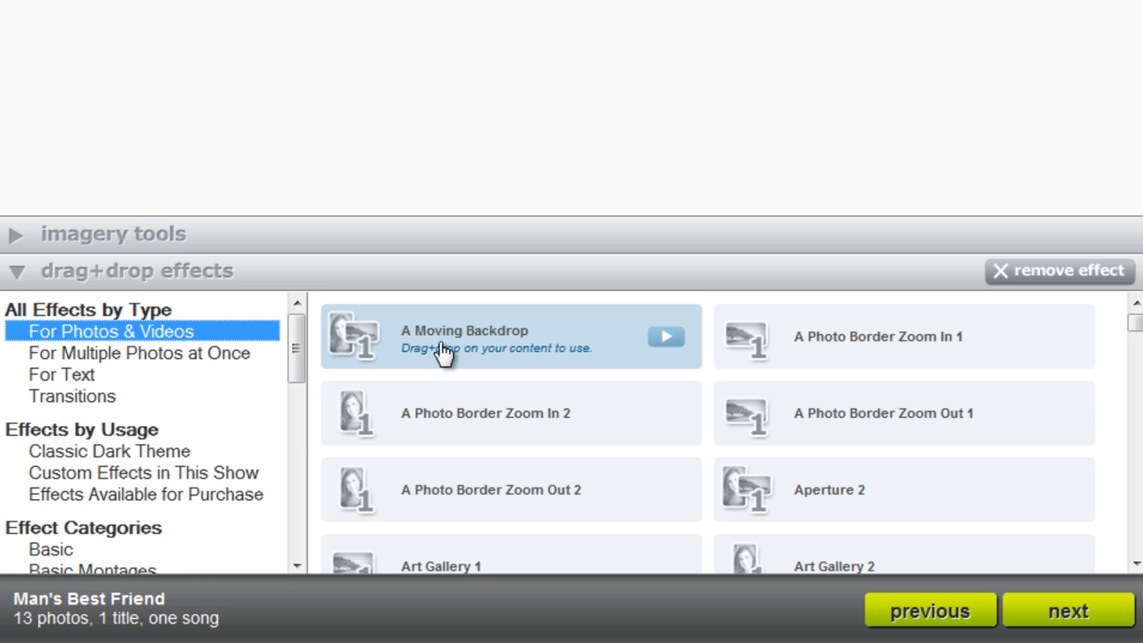
mouse_move(511, 337)
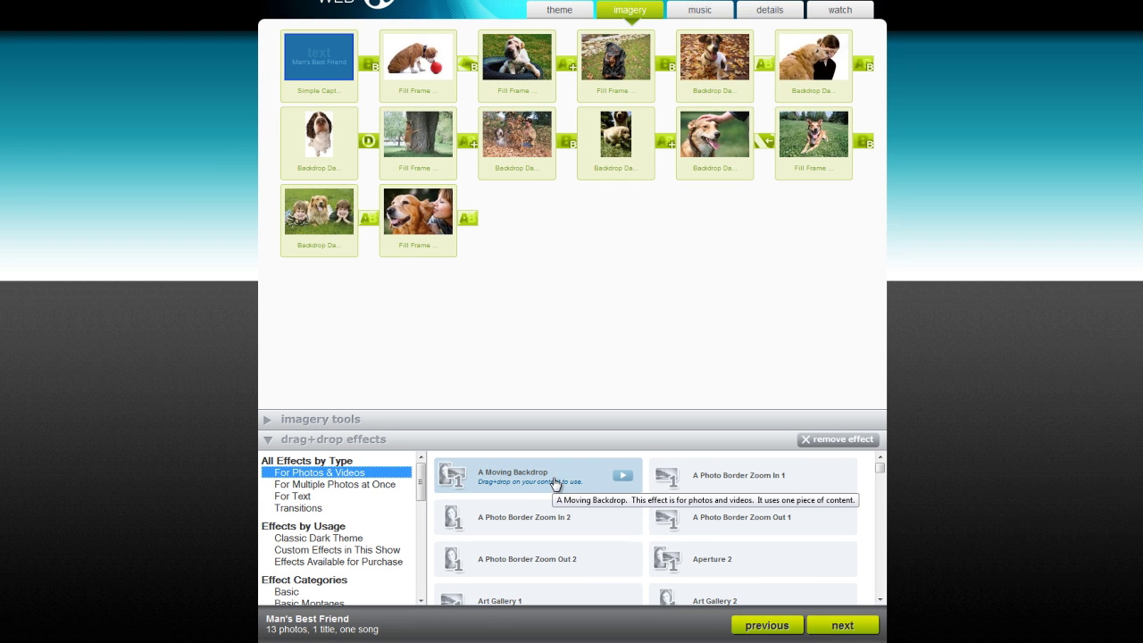
Apply A Moving Backdrop to the last photo and Backlit Visions 3 across two first-row photos.
drag(554, 487, 445, 231)
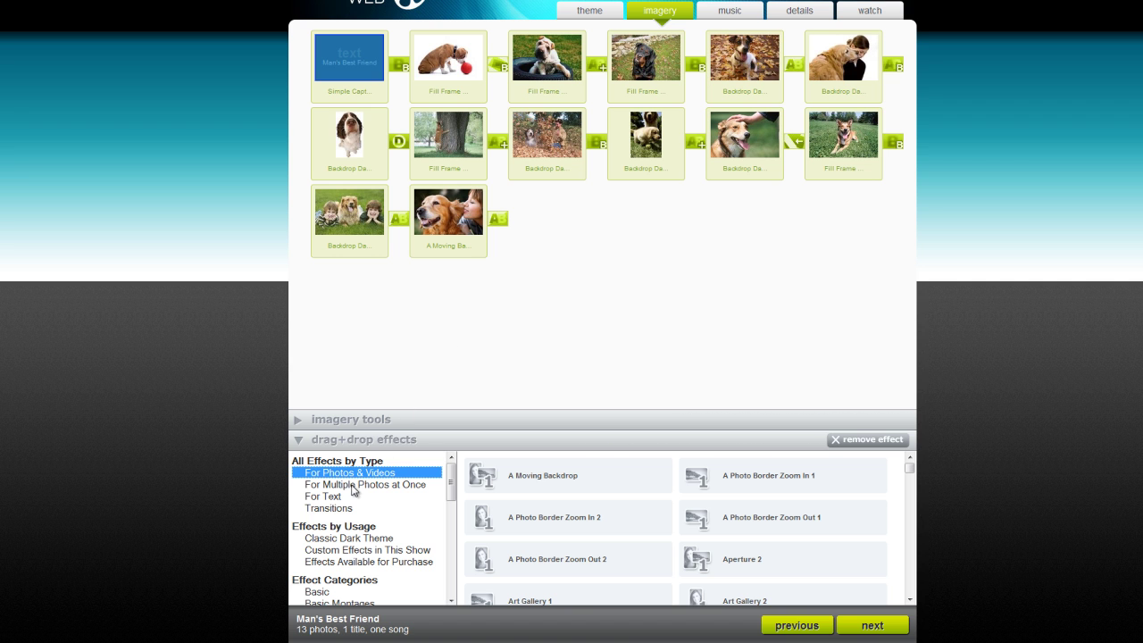
click(352, 485)
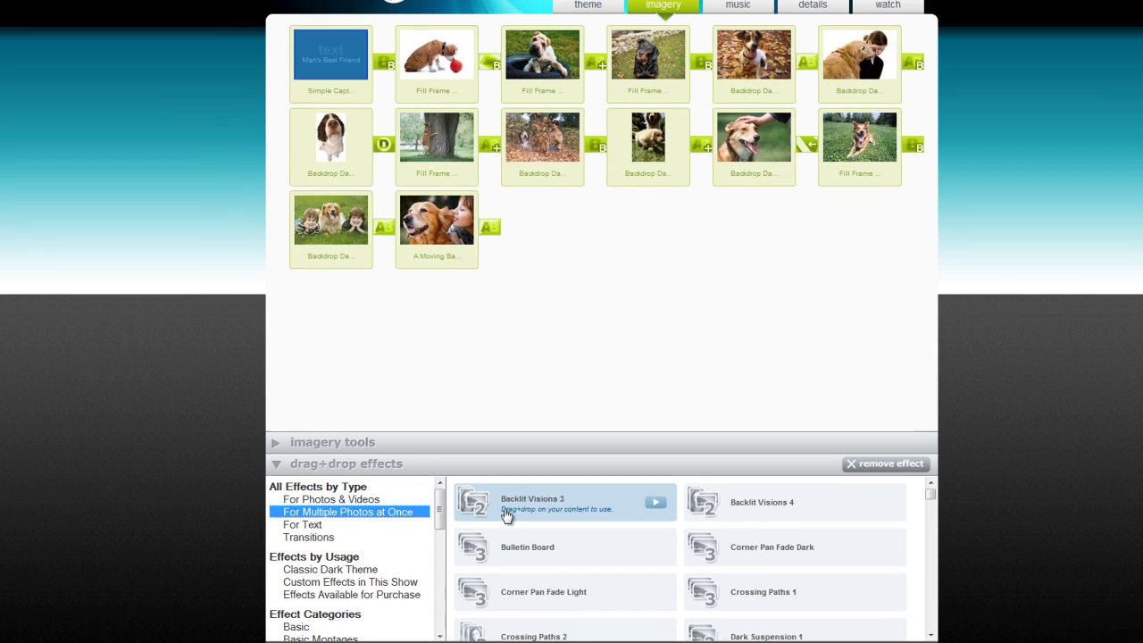
mouse_move(486, 502)
mouse_down()
mouse_move(632, 248)
mouse_move(684, 101)
mouse_up()
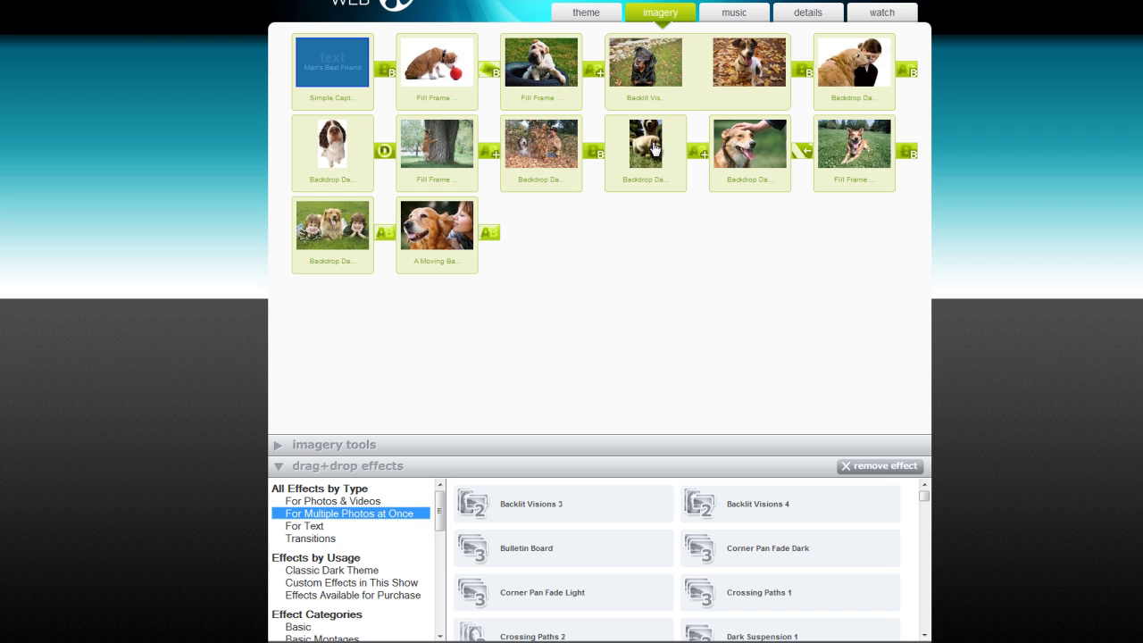
Apply the 3D Drift - Left transition in row two and remove the small dog photo's style.
click(323, 540)
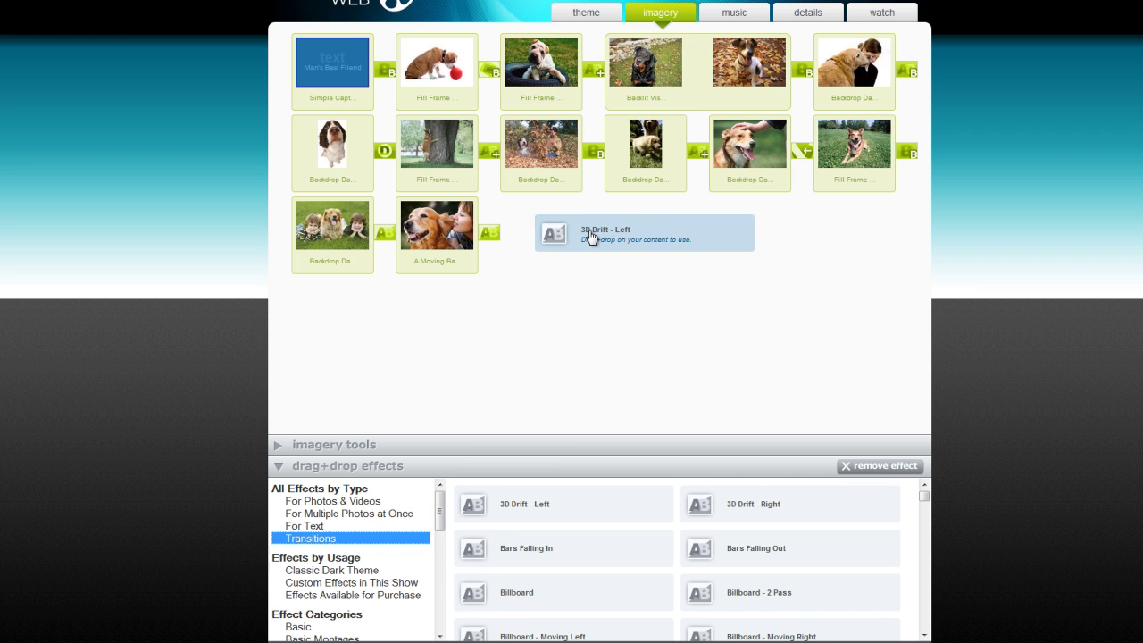
drag(511, 487, 597, 170)
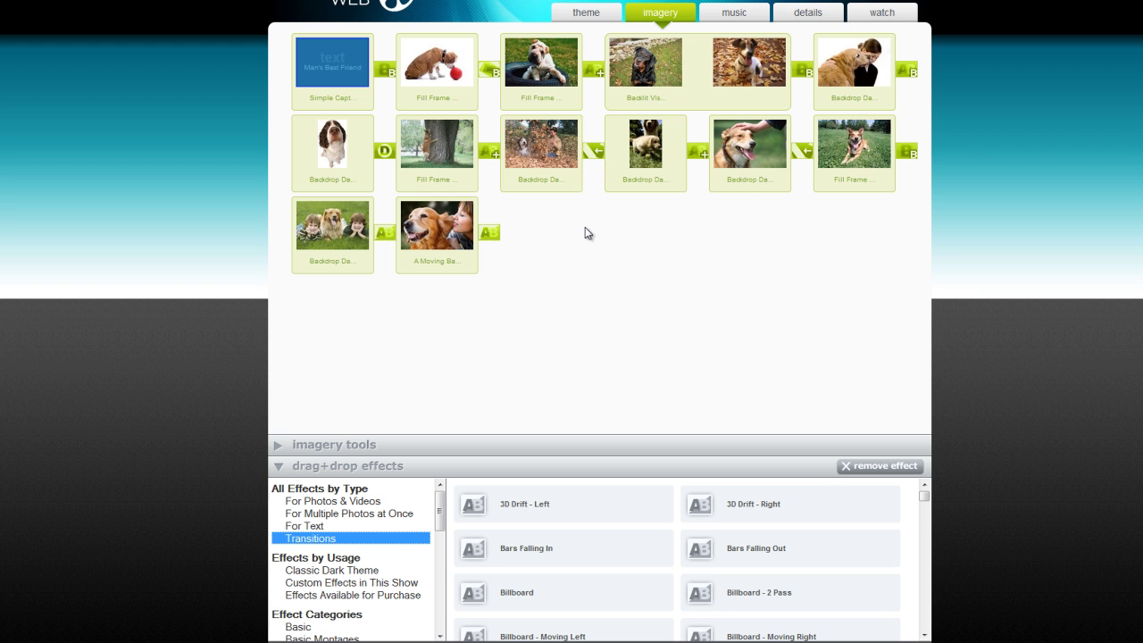
click(651, 164)
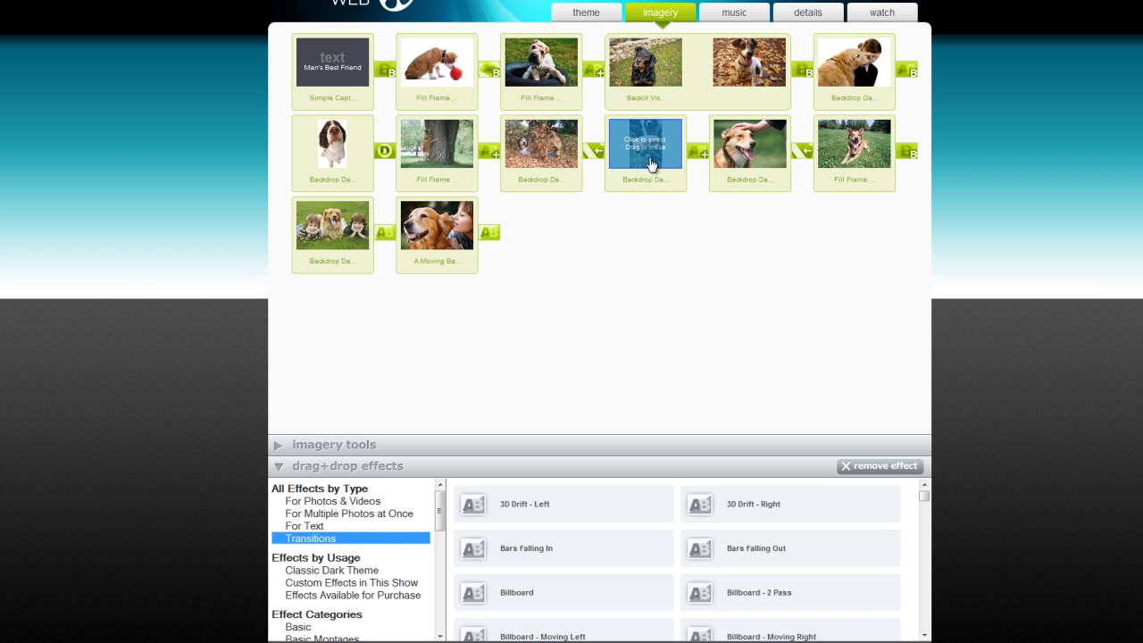
click(878, 468)
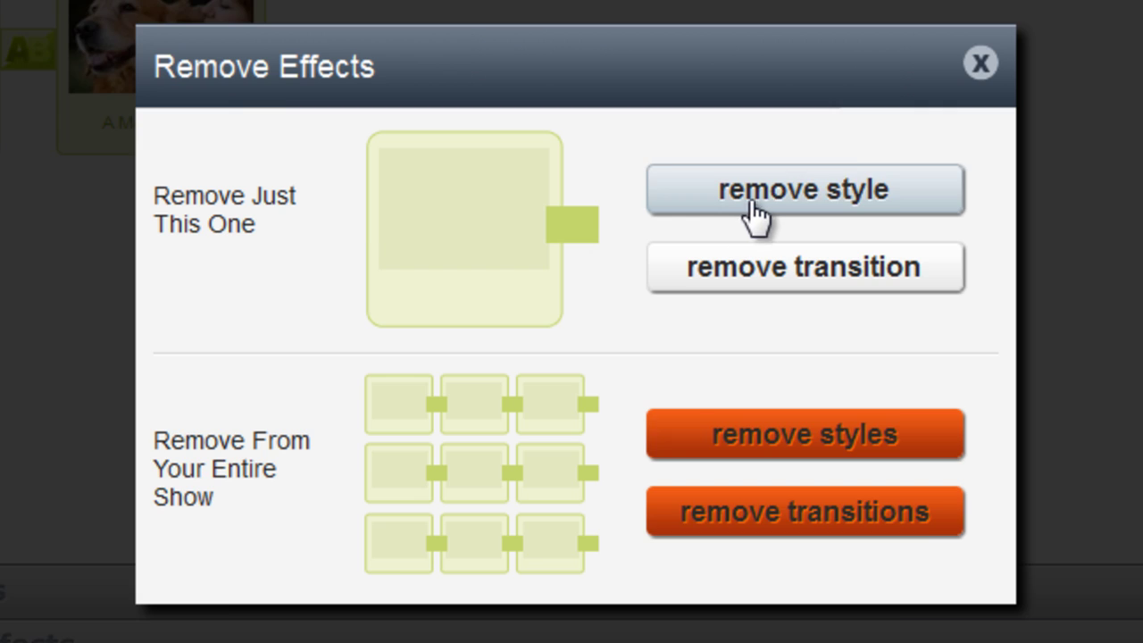
click(755, 205)
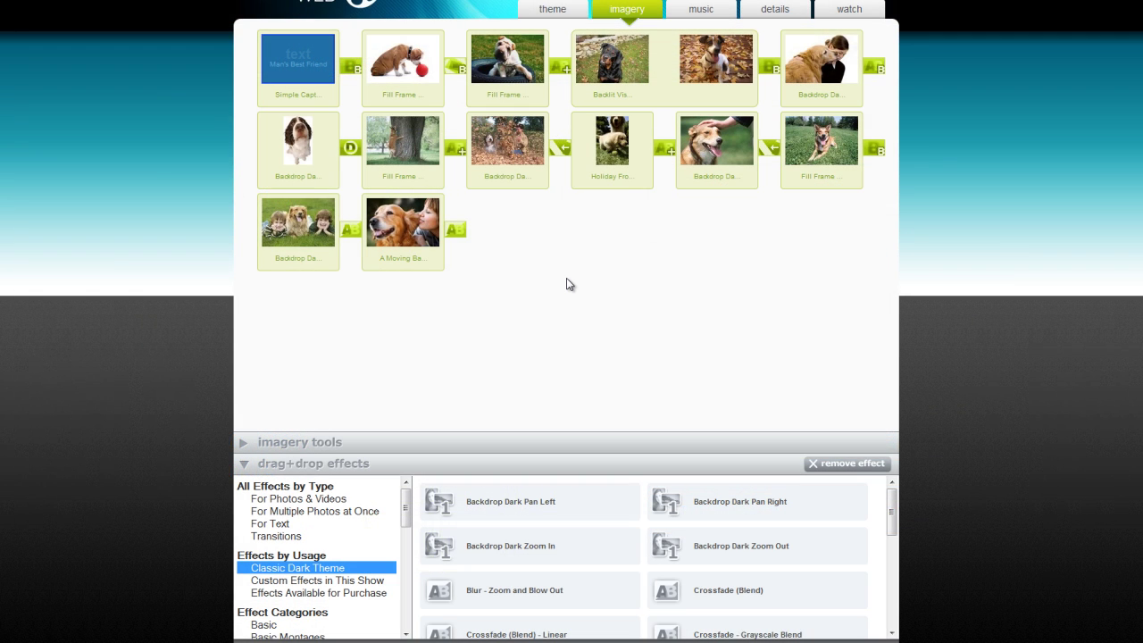
Apply the Color Matrix Merge photo effect to the last slide.
click(339, 500)
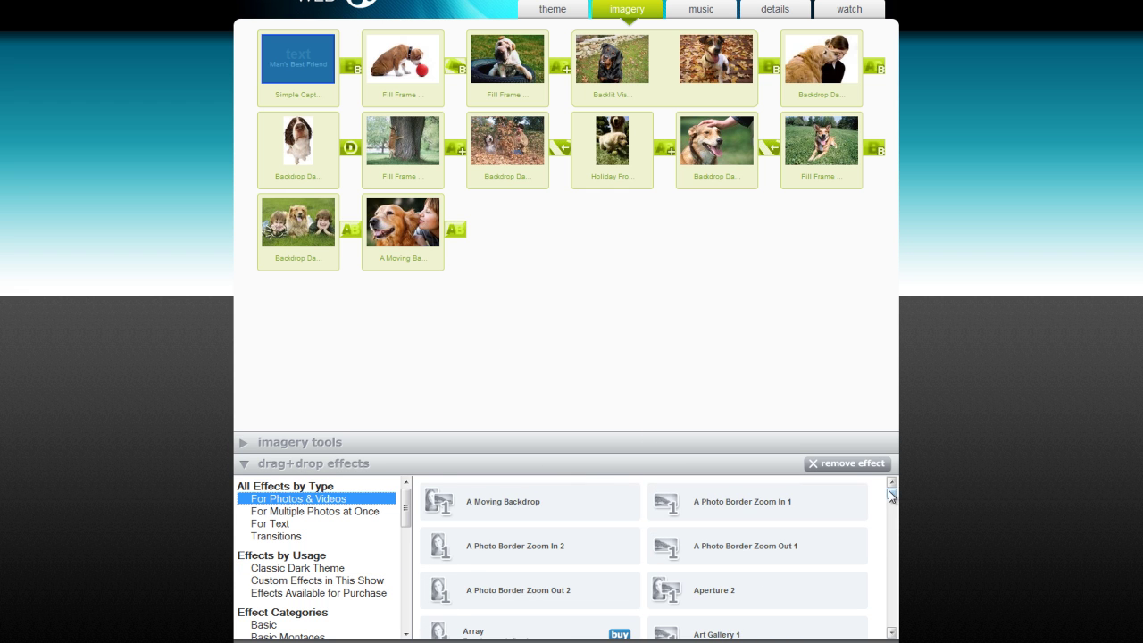
drag(893, 496, 892, 507)
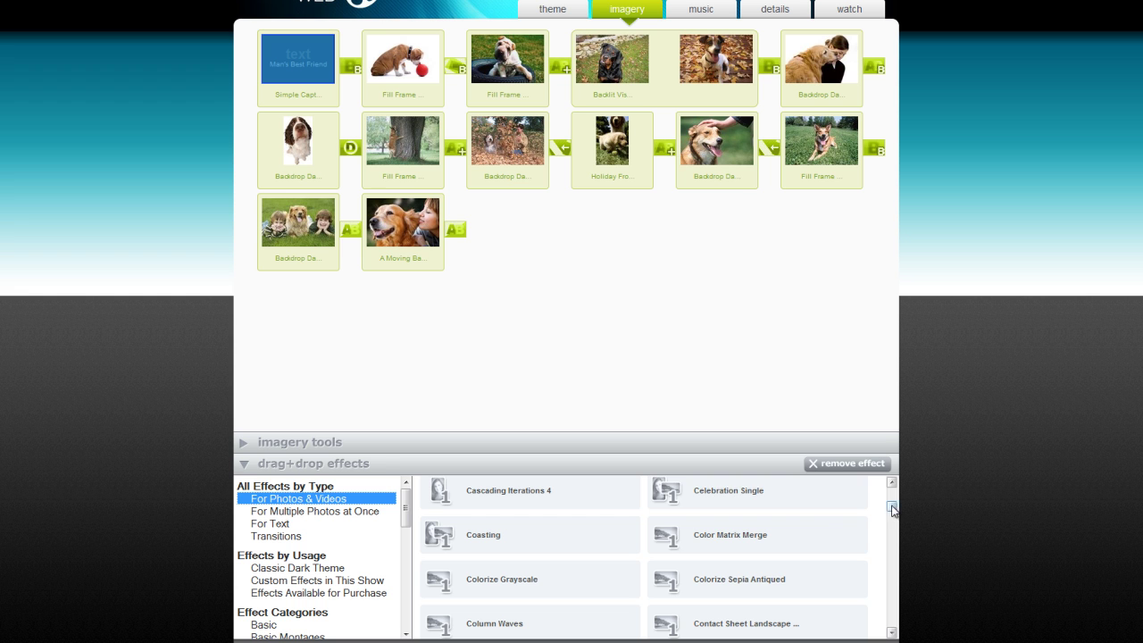
drag(722, 540, 407, 241)
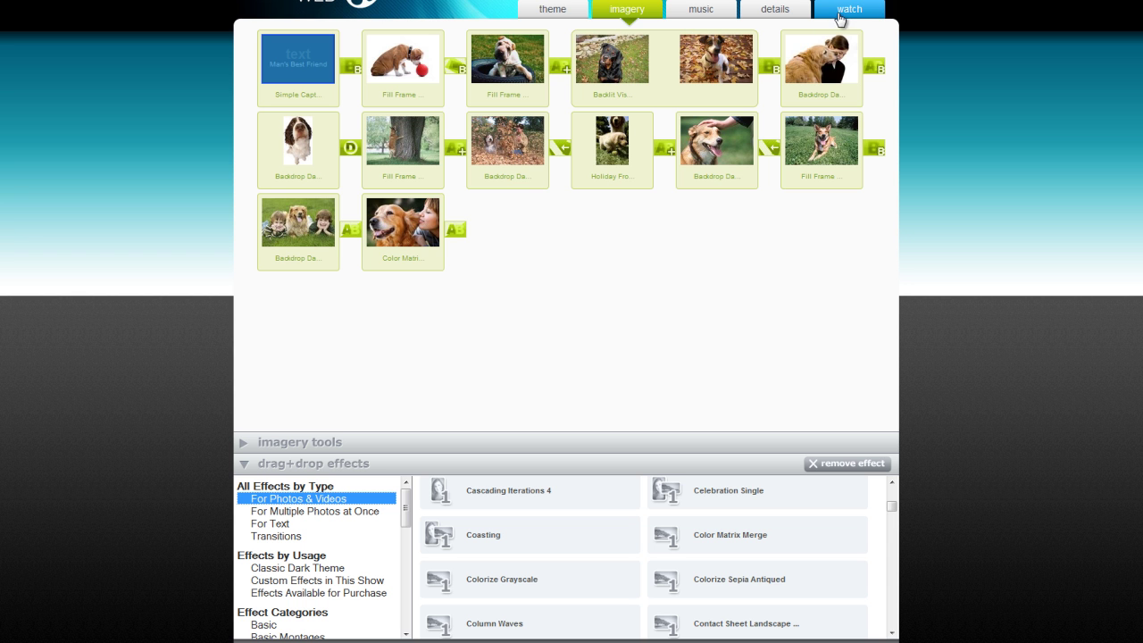
Rebuild the Man's Best Friend video from the Watch tab with the new edits.
click(840, 16)
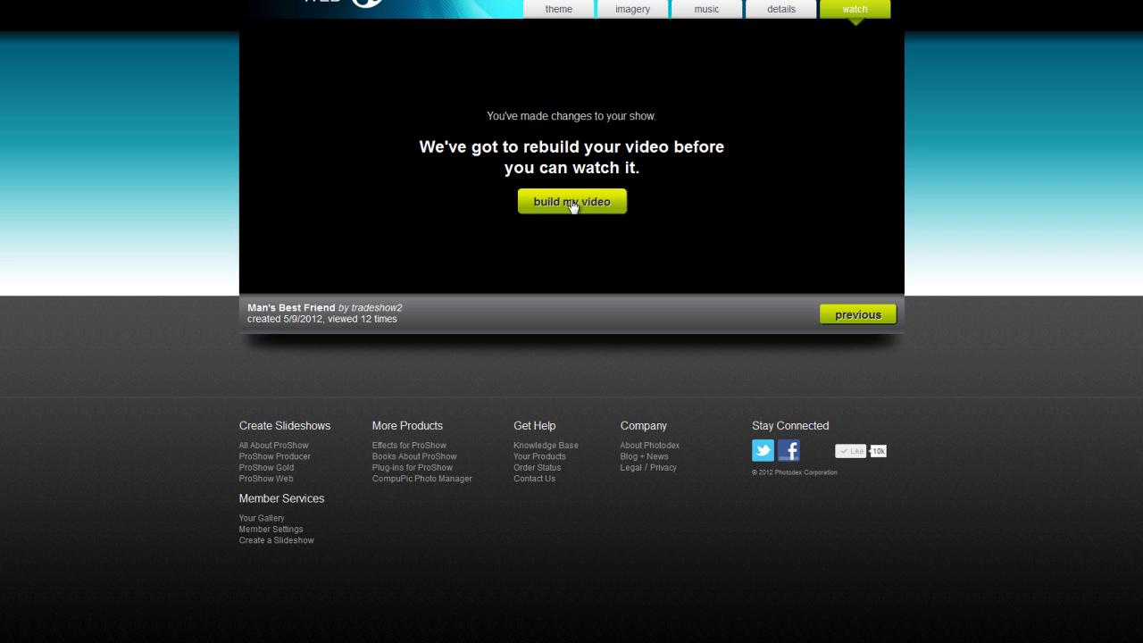
click(568, 208)
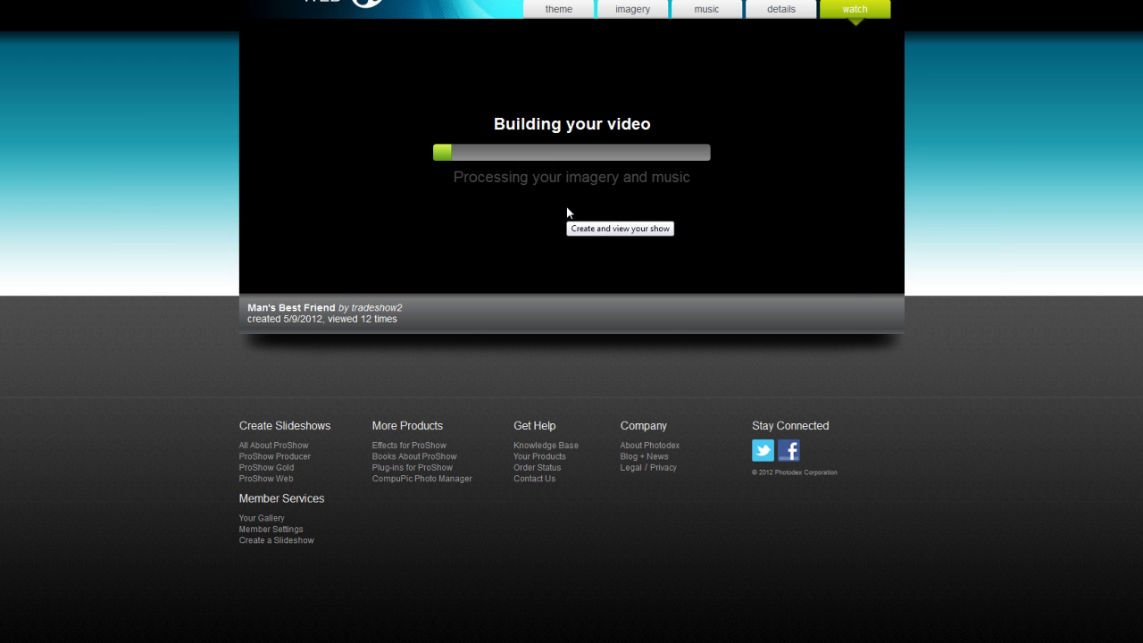